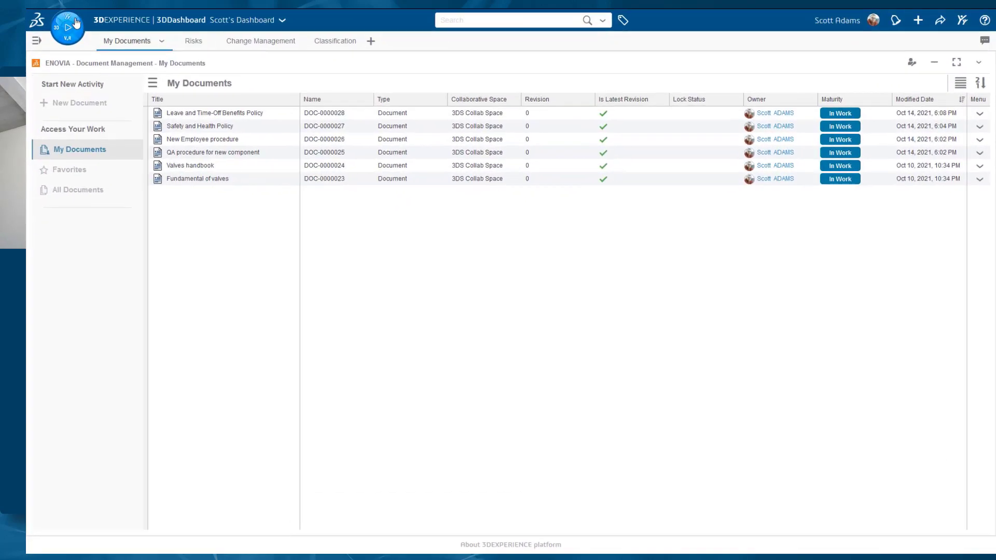
Step: Add the IP Classify & Reuse app to the dashboard below the My Documents widget
{"action": "left_click", "coordinate": [44, 13]}
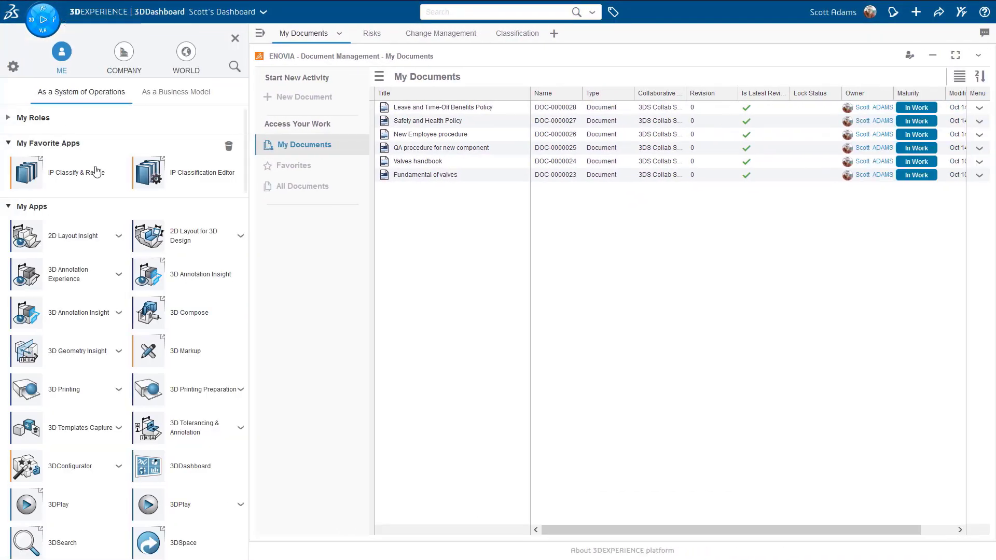
{"action": "left_click_drag", "start_coordinate": [57, 182], "coordinate": [631, 489]}
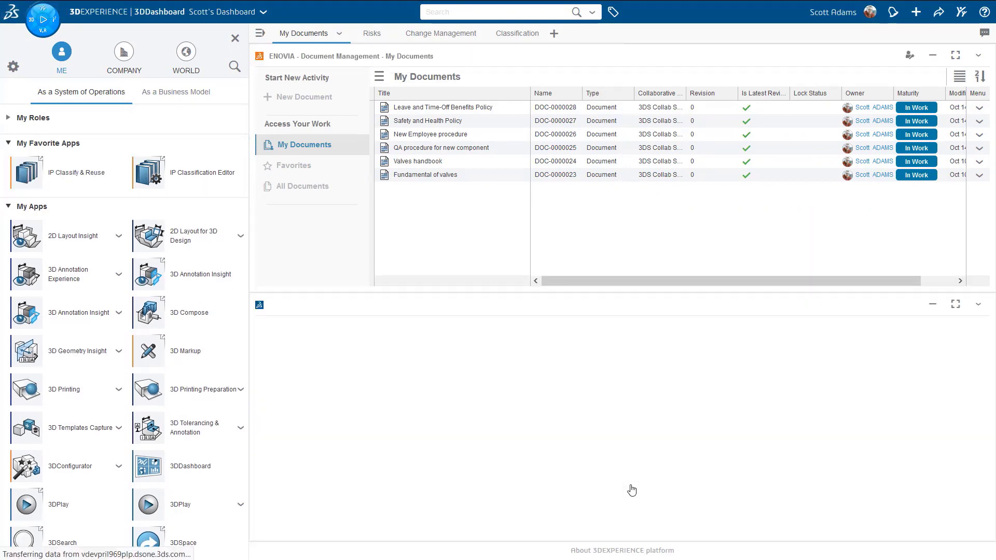
{"action": "left_click", "coordinate": [235, 39]}
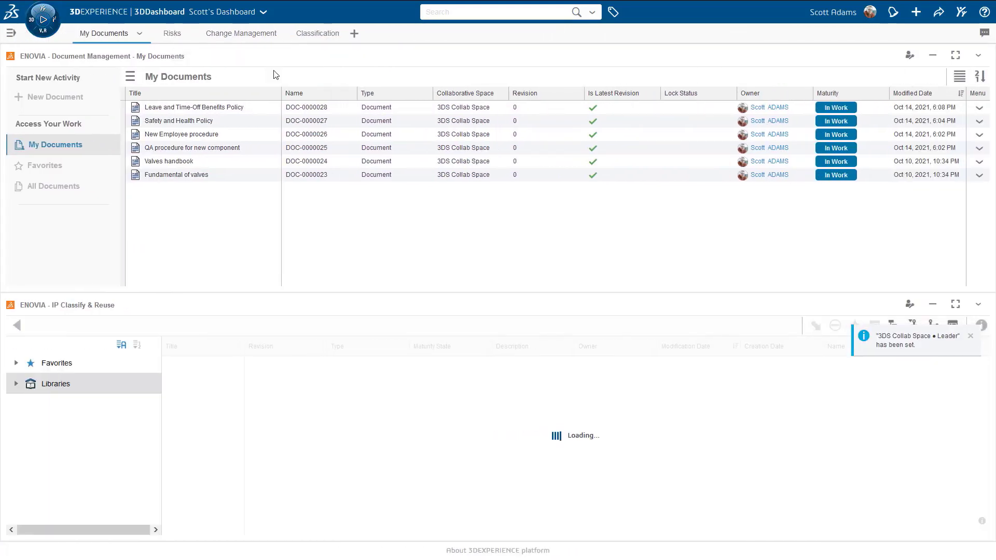
Step: Expand the Documents library in IP Classify & Reuse and open its Company Policy Documents class
{"action": "left_click", "coordinate": [16, 392]}
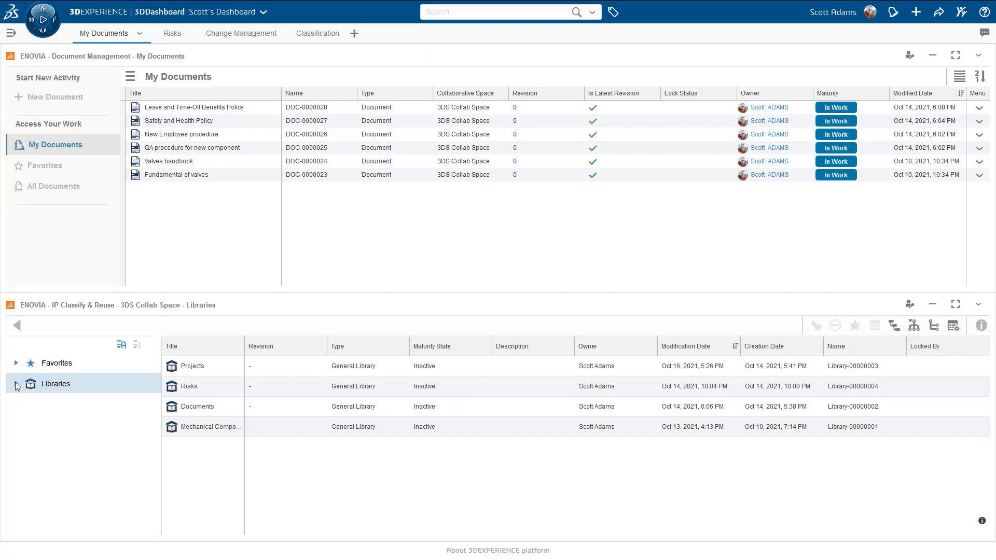
{"action": "left_click", "coordinate": [16, 384]}
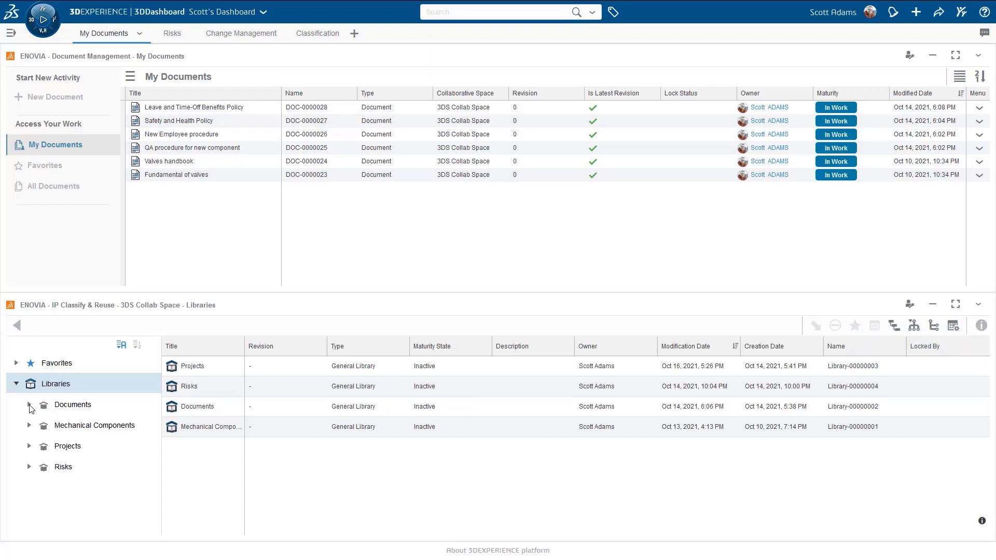
{"action": "left_click", "coordinate": [29, 404]}
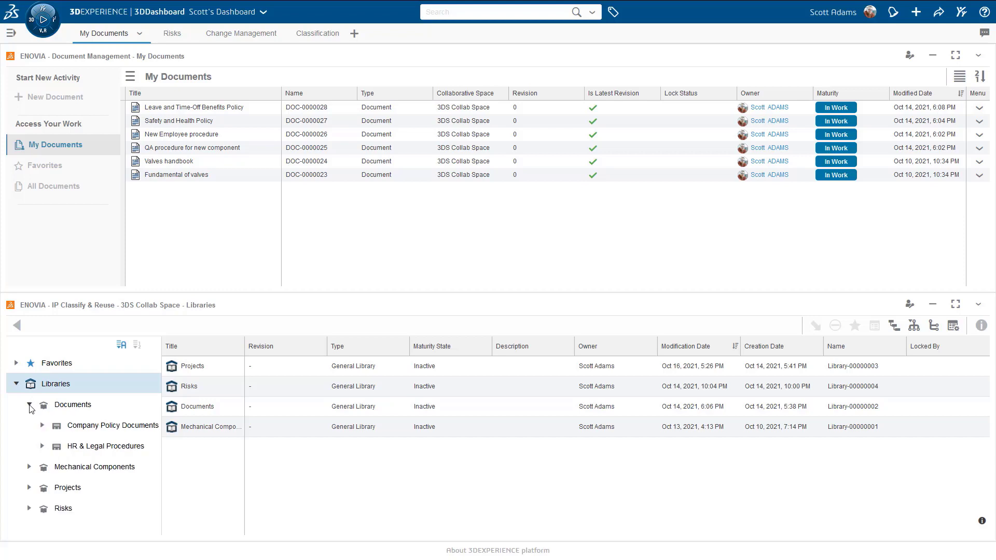
{"action": "left_click", "coordinate": [97, 430]}
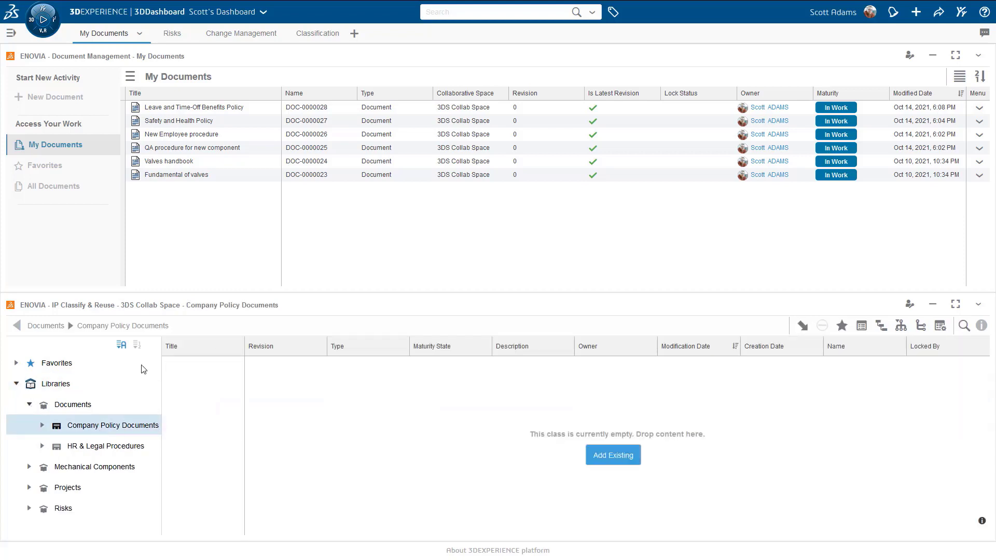
Step: Classify the Leave and Time-Off Benefits Policy and Safety and Health Policy documents under Company Policy Documents
{"action": "left_click", "coordinate": [259, 106]}
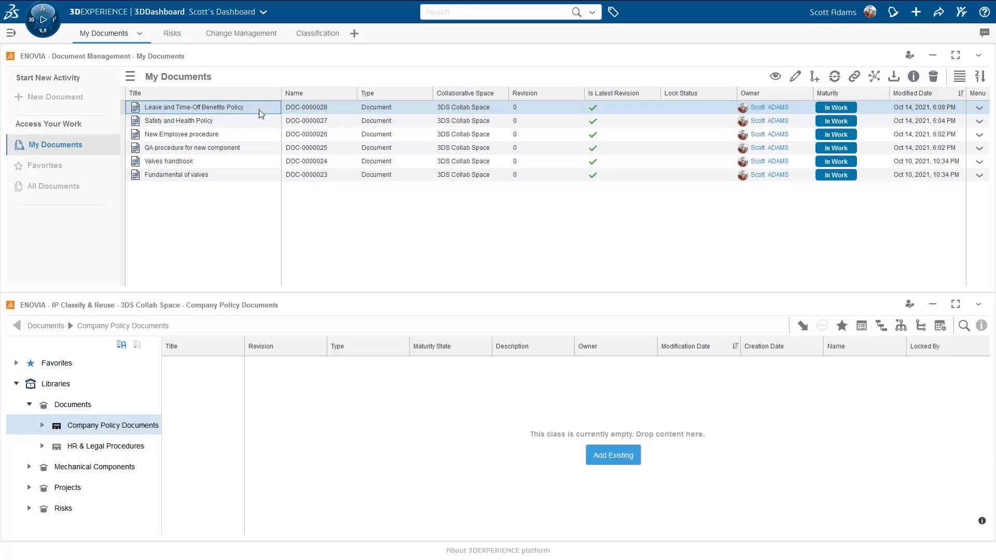
{"action": "left_click_drag", "start_coordinate": [259, 110], "coordinate": [475, 445]}
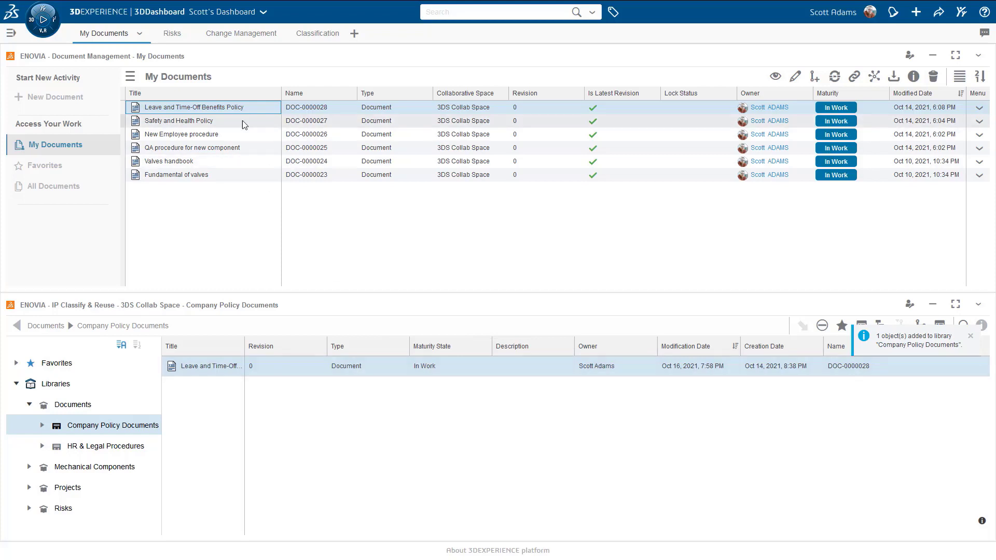
{"action": "left_click_drag", "start_coordinate": [242, 120], "coordinate": [367, 452]}
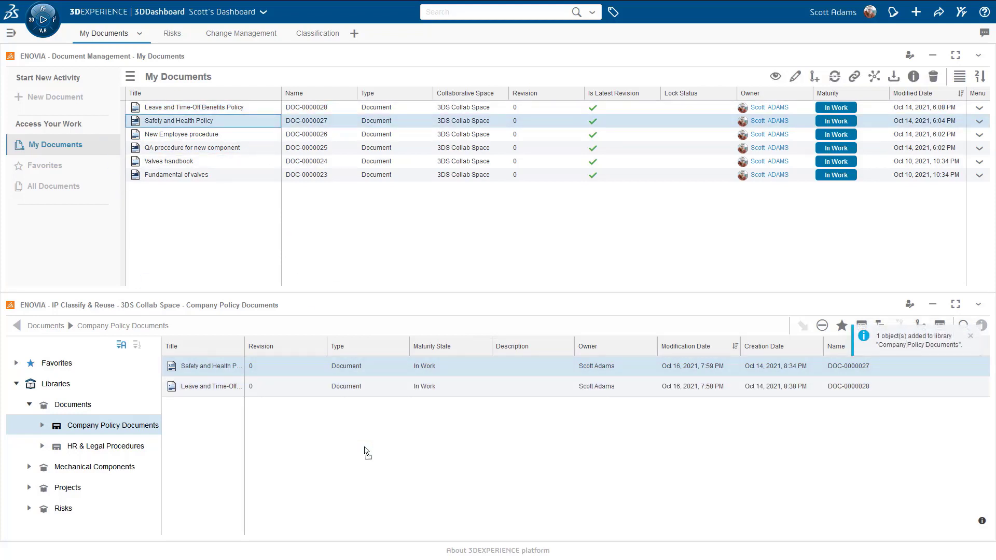
Step: Maximize the IP Classify & Reuse widget and open the AB100 Project class in the Projects library
{"action": "left_click", "coordinate": [978, 306]}
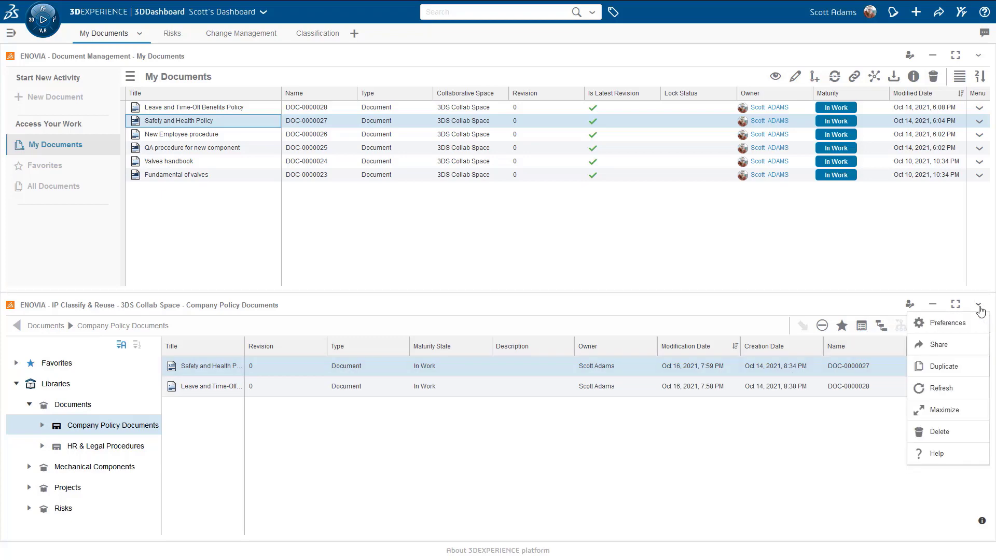
{"action": "left_click", "coordinate": [949, 410]}
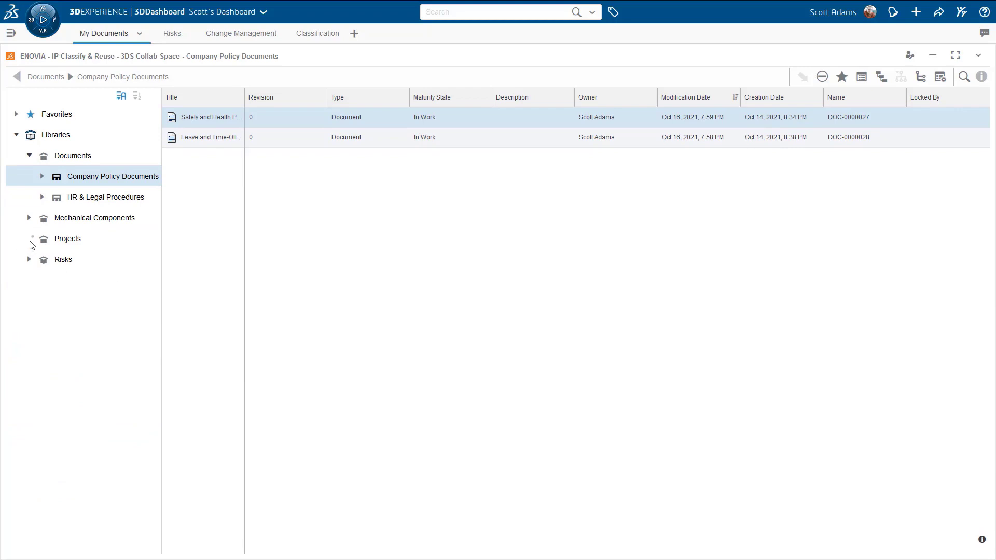
{"action": "left_click", "coordinate": [29, 240]}
{"action": "left_click", "coordinate": [89, 262]}
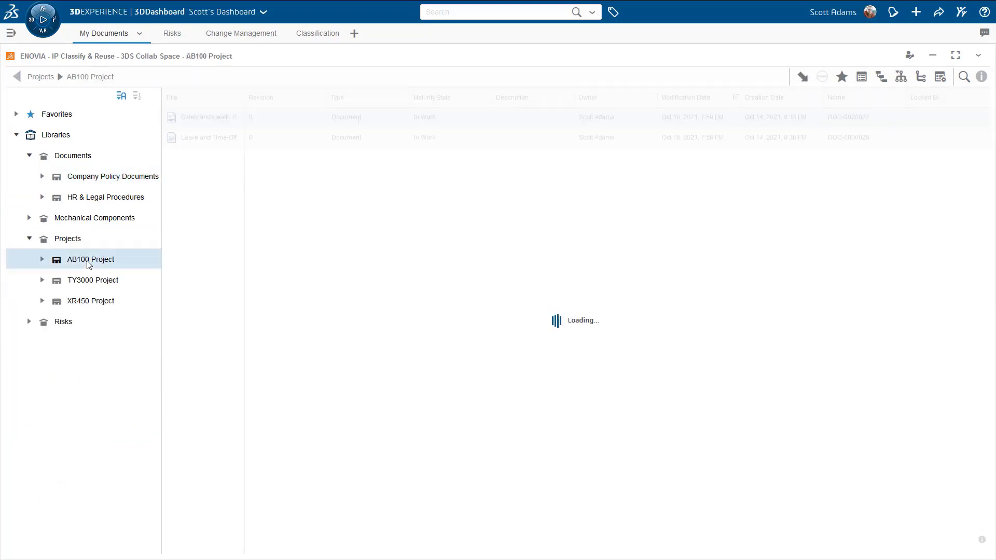
Step: Search for "ca:" and add the CA1 top air spring, Worm Wheel Holder Improvements and CA2 low air spring change actions to AB100 Project
{"action": "left_click", "coordinate": [451, 12]}
{"action": "left_click", "coordinate": [448, 36]}
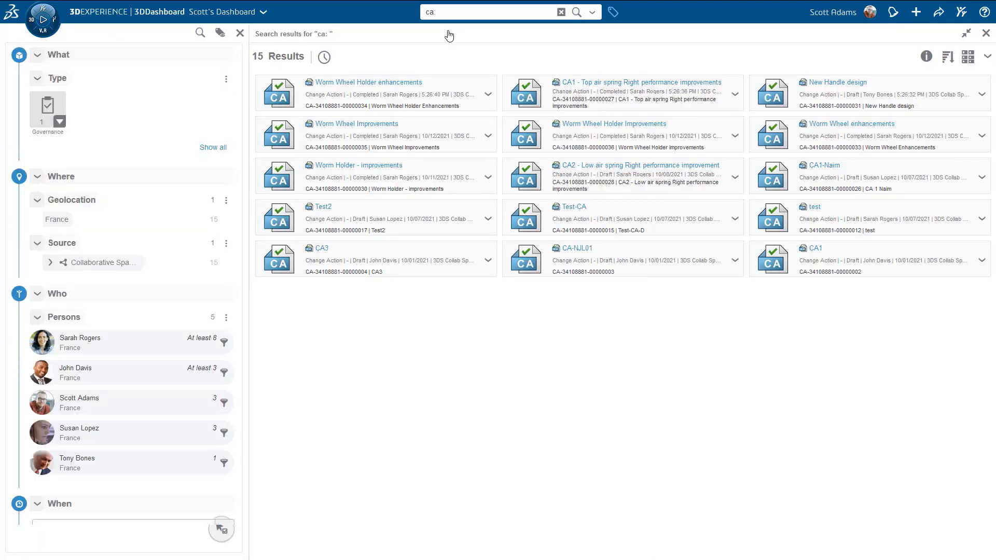
{"action": "left_click", "coordinate": [740, 107]}
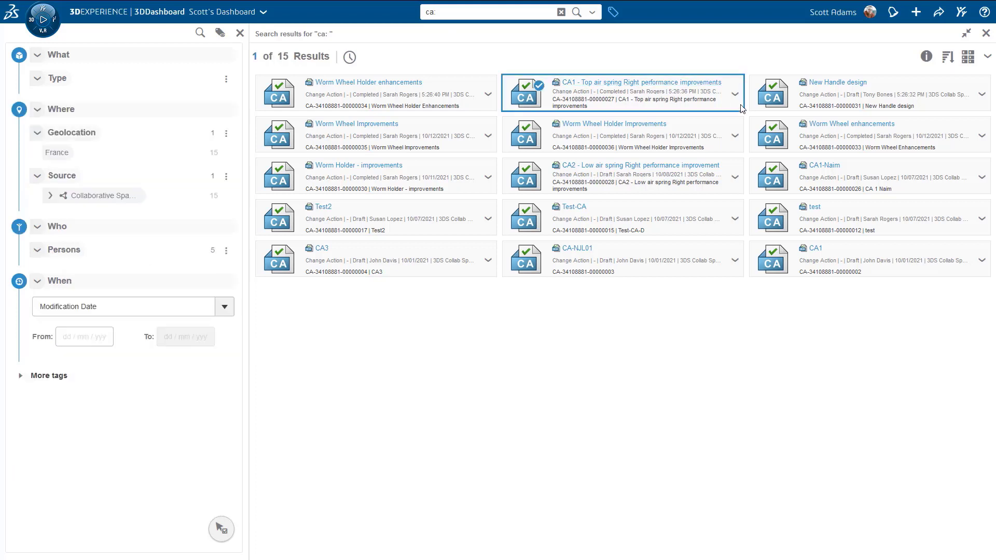
{"action": "left_click", "coordinate": [739, 147]}
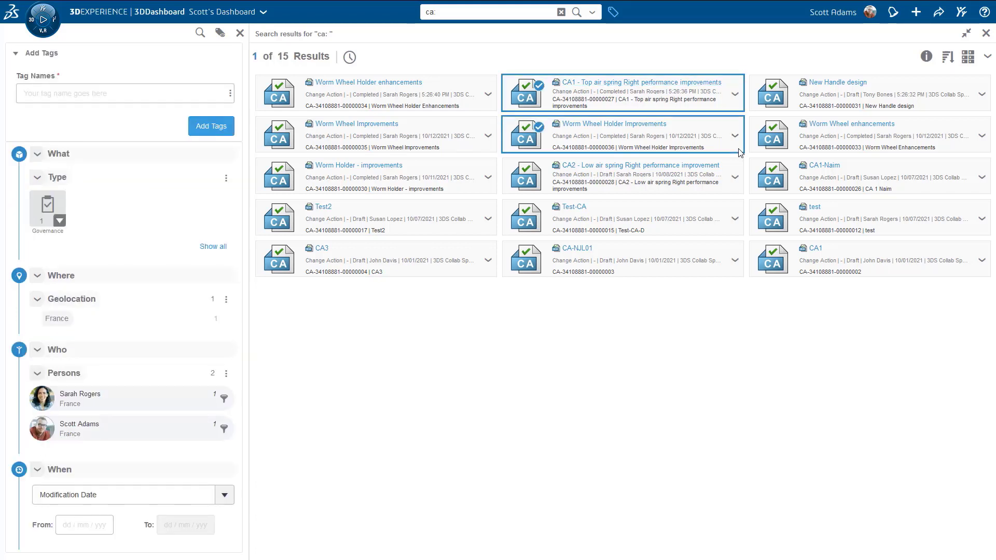
{"action": "left_click", "coordinate": [740, 192]}
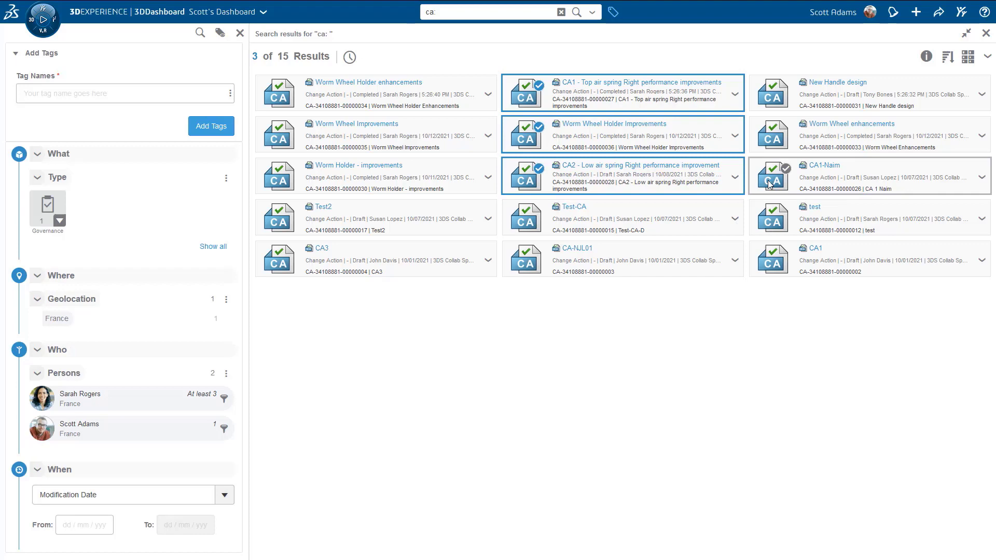
{"action": "left_click_drag", "start_coordinate": [731, 189], "coordinate": [500, 322]}
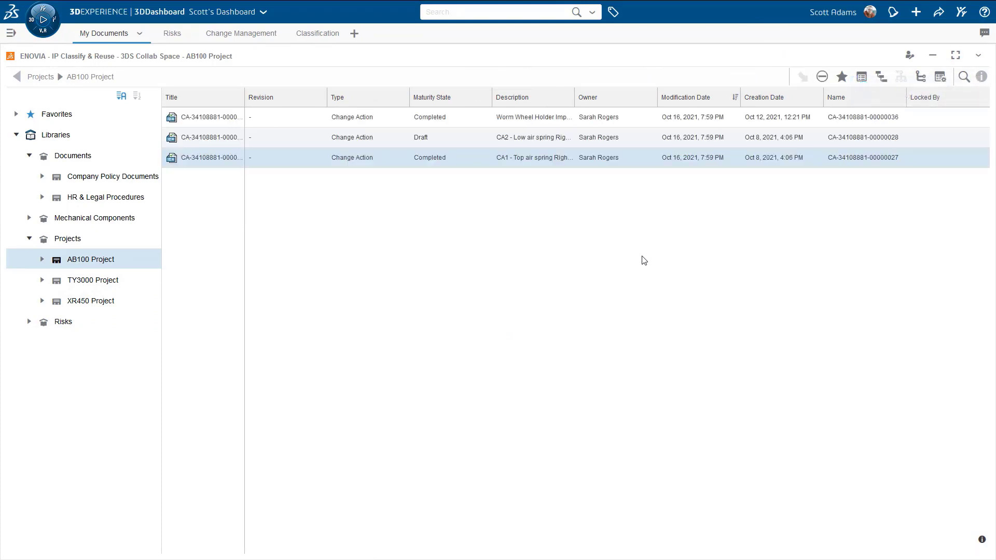
{"action": "left_click", "coordinate": [260, 208]}
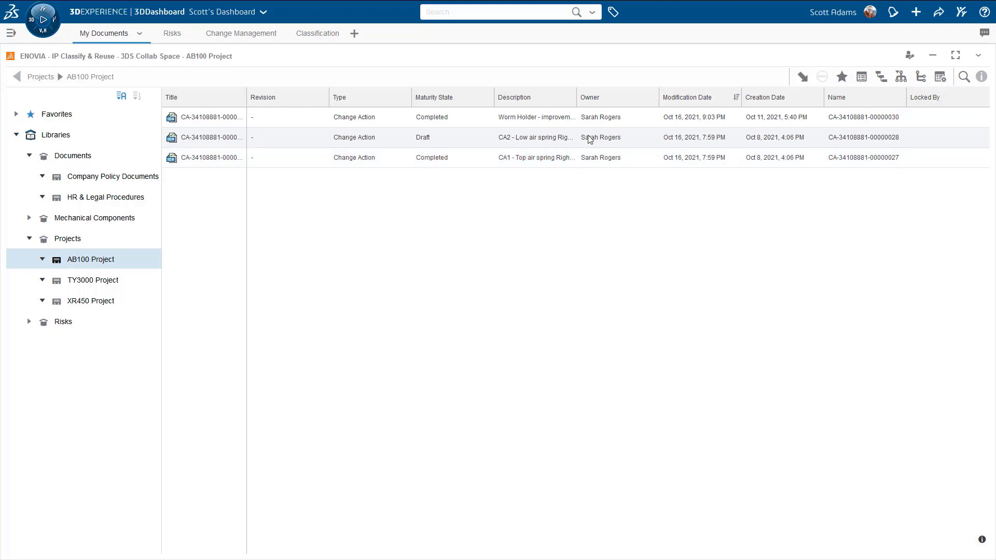
Step: Add the existing issues "issue 1" and "Issue with the noise from the Shaft" to AB100 Project, searching with "issue:"
{"action": "left_click", "coordinate": [803, 77]}
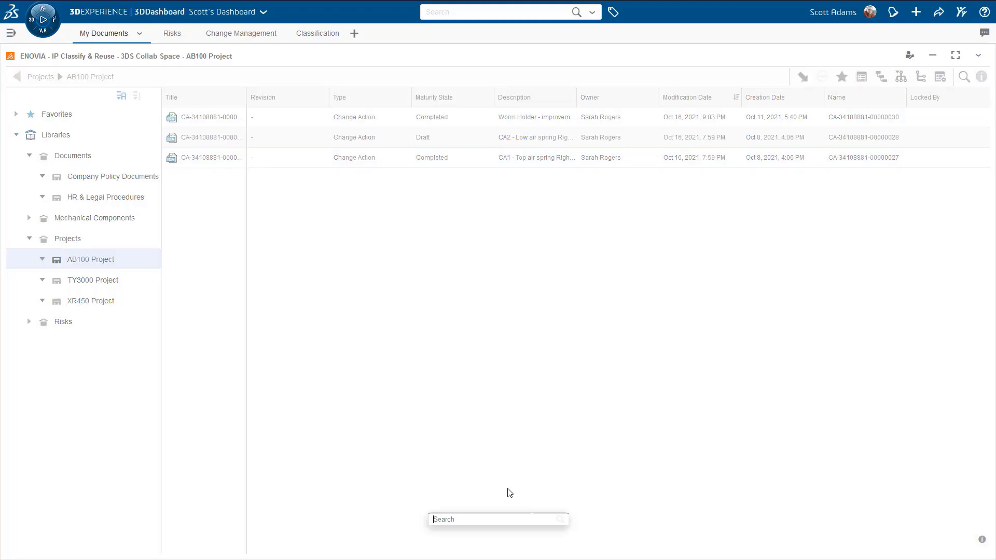
{"action": "left_click", "coordinate": [490, 521]}
{"action": "type", "text": "issue"}
{"action": "type", "text": ":"}
{"action": "key", "text": "Return"}
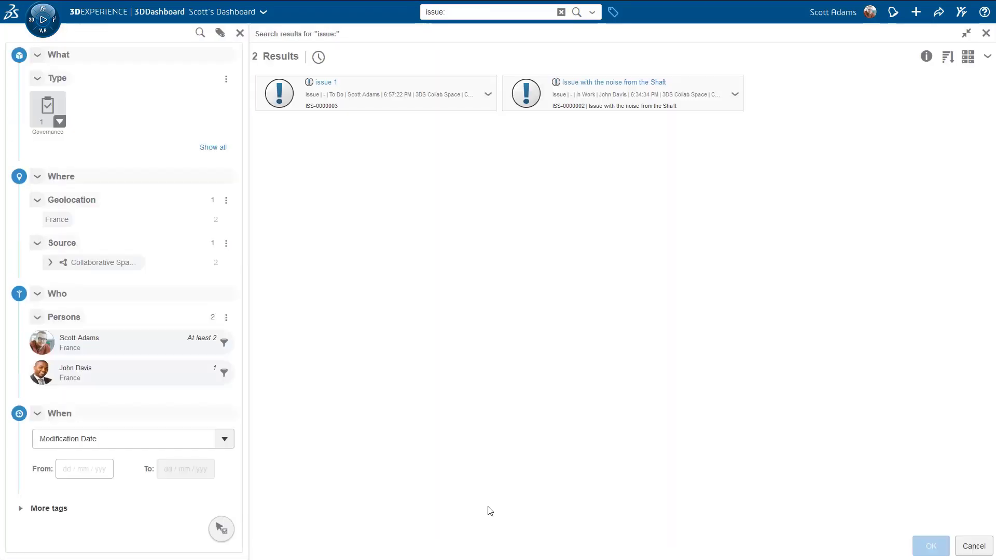
{"action": "left_click", "coordinate": [466, 101]}
{"action": "left_click", "coordinate": [714, 111]}
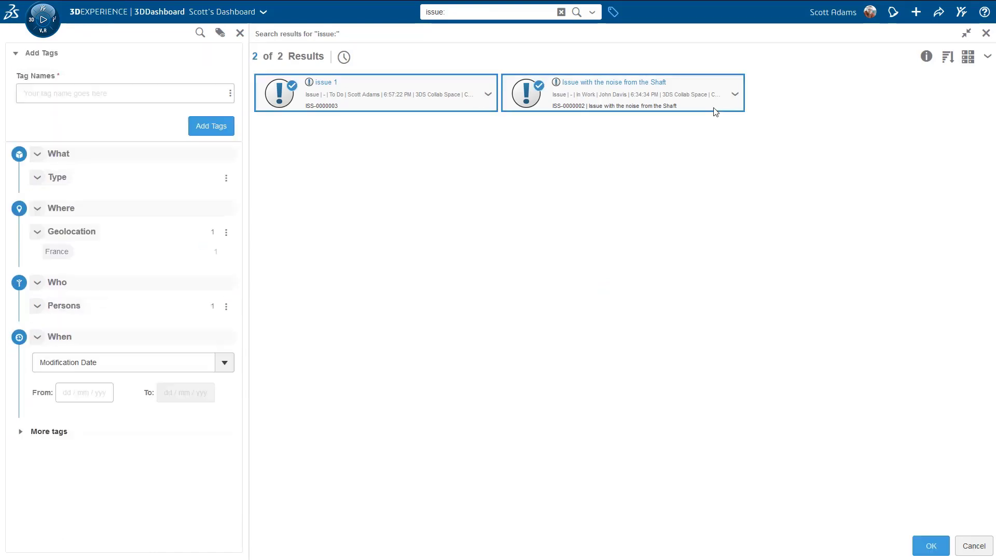
{"action": "left_click", "coordinate": [930, 545]}
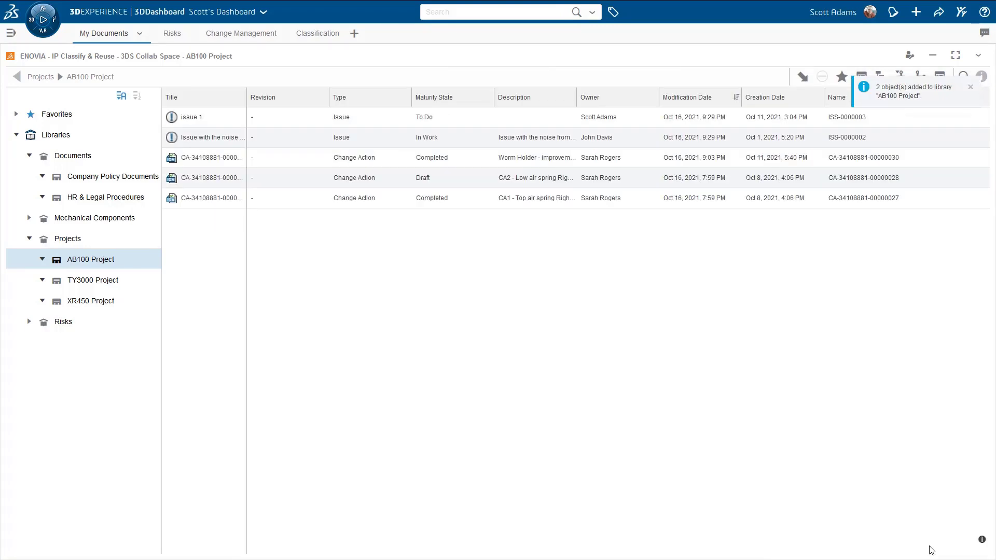
Step: Open the Schedule Delay risk's classification and assign it to Unclear Requirements under Risks > Scope & Requirements
{"action": "left_click", "coordinate": [173, 34]}
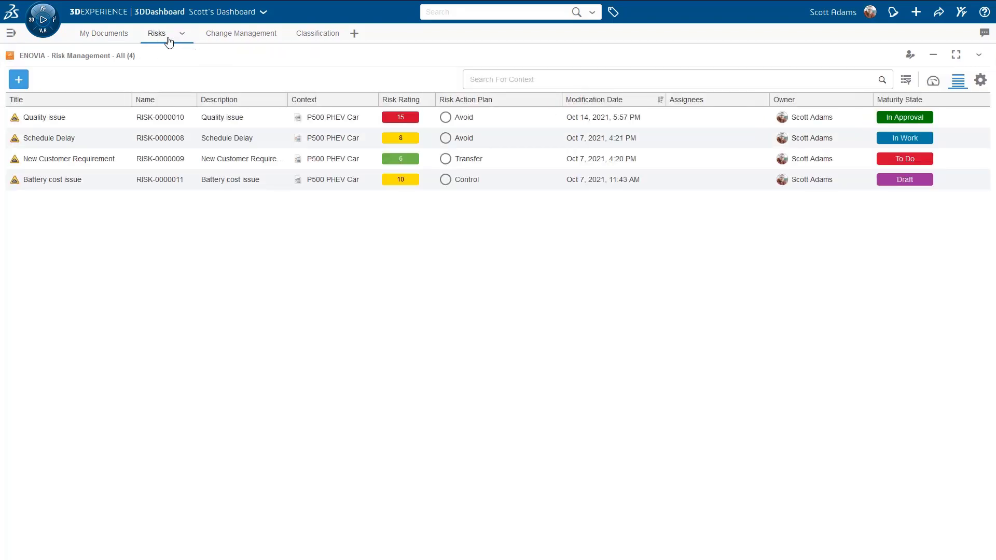
{"action": "left_click", "coordinate": [500, 145]}
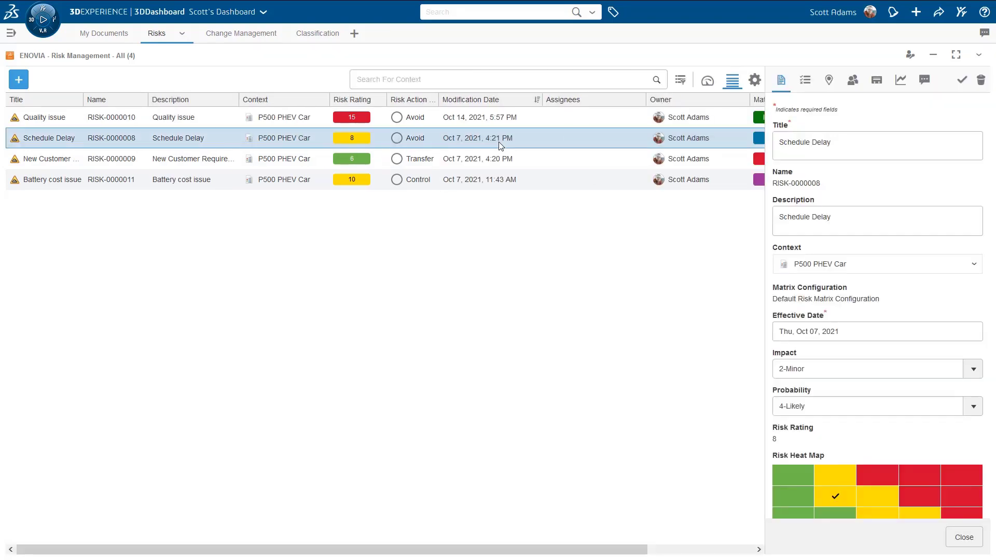
{"action": "left_click", "coordinate": [876, 83]}
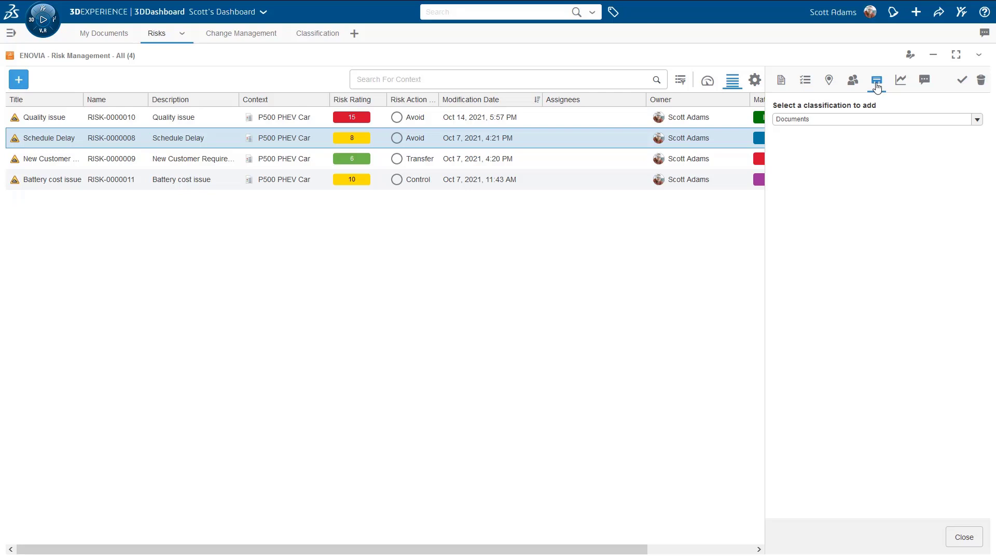
{"action": "left_click", "coordinate": [977, 120]}
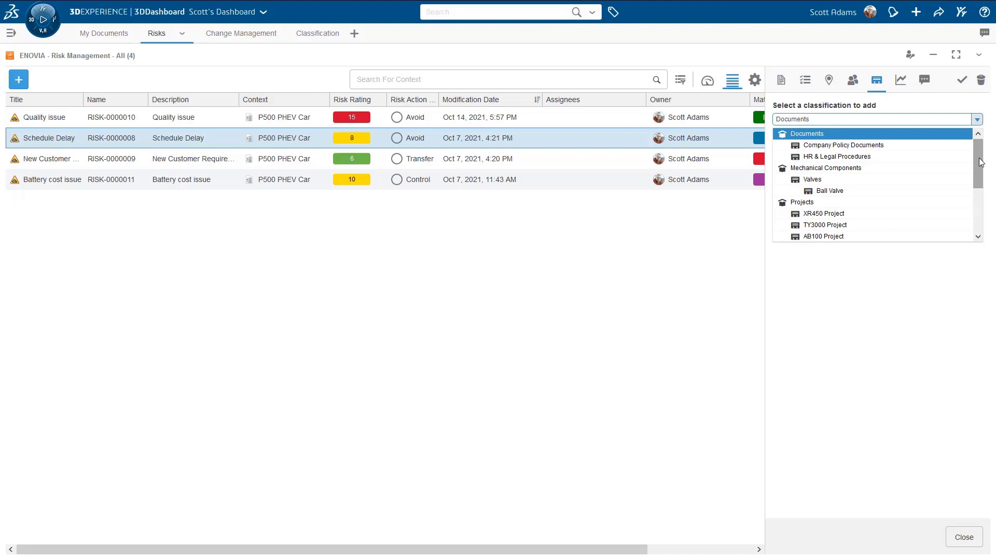
{"action": "left_click_drag", "start_coordinate": [977, 162], "coordinate": [991, 228]}
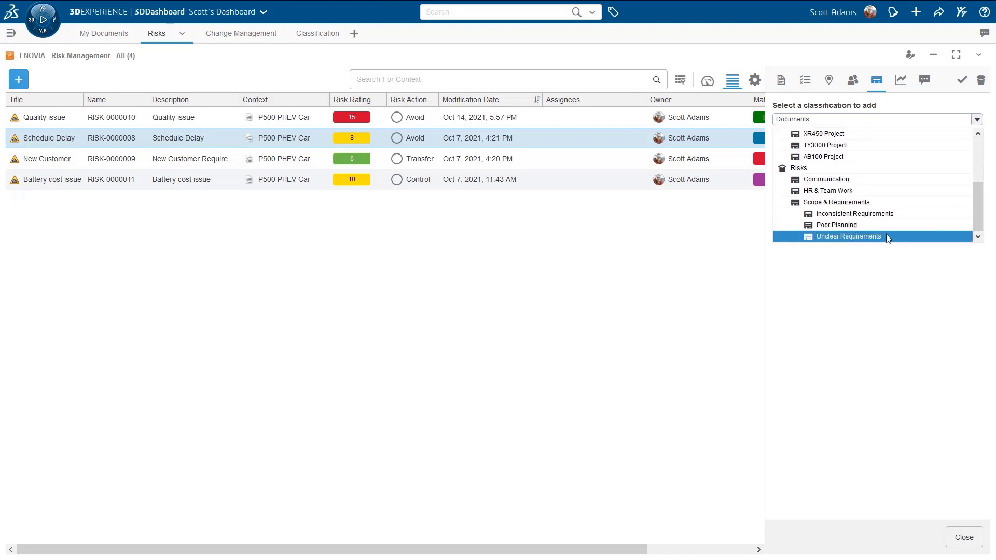
{"action": "left_click", "coordinate": [871, 238]}
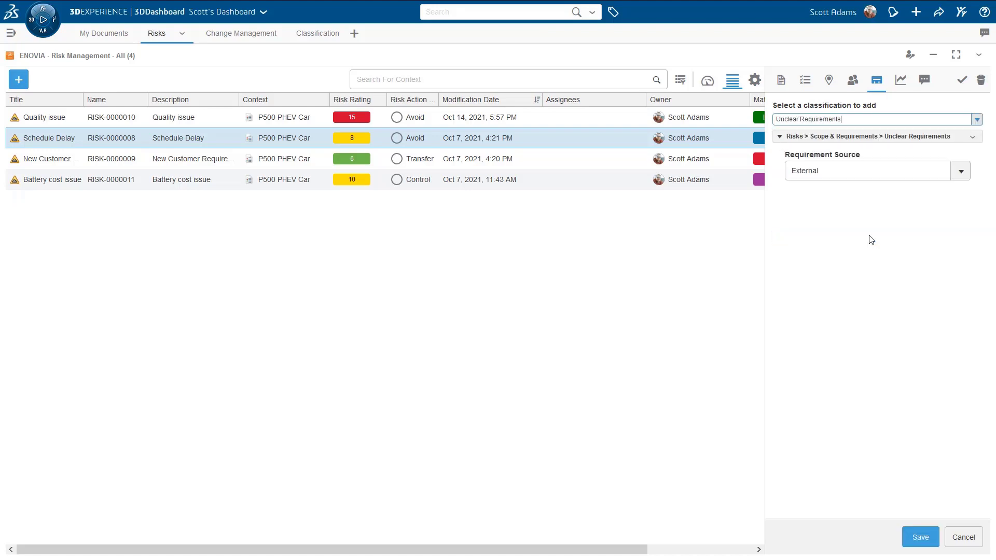
Step: Set the Schedule Delay risk's Requirement Source to Internal, save the classification and close the risk's details
{"action": "left_click", "coordinate": [959, 172]}
{"action": "left_click", "coordinate": [853, 201]}
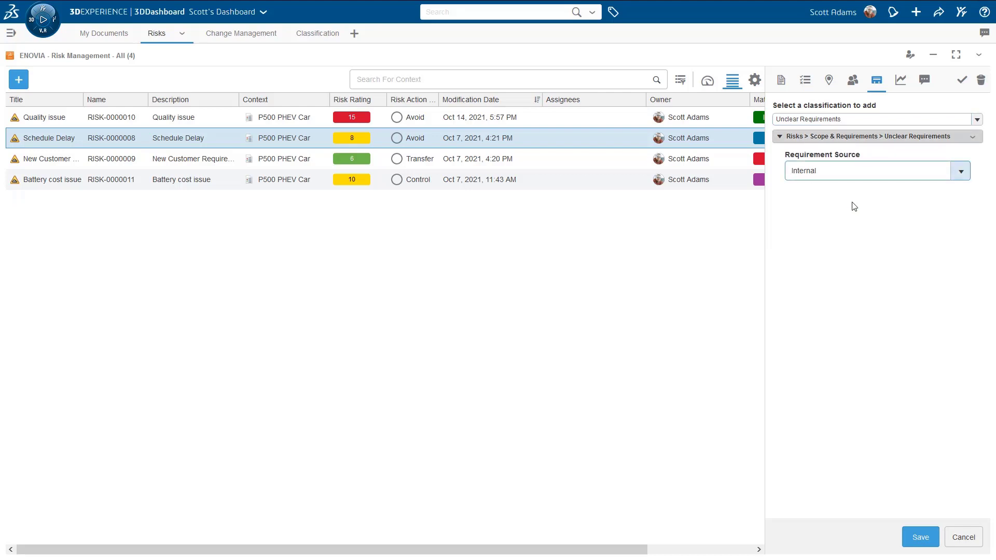
{"action": "left_click", "coordinate": [920, 539]}
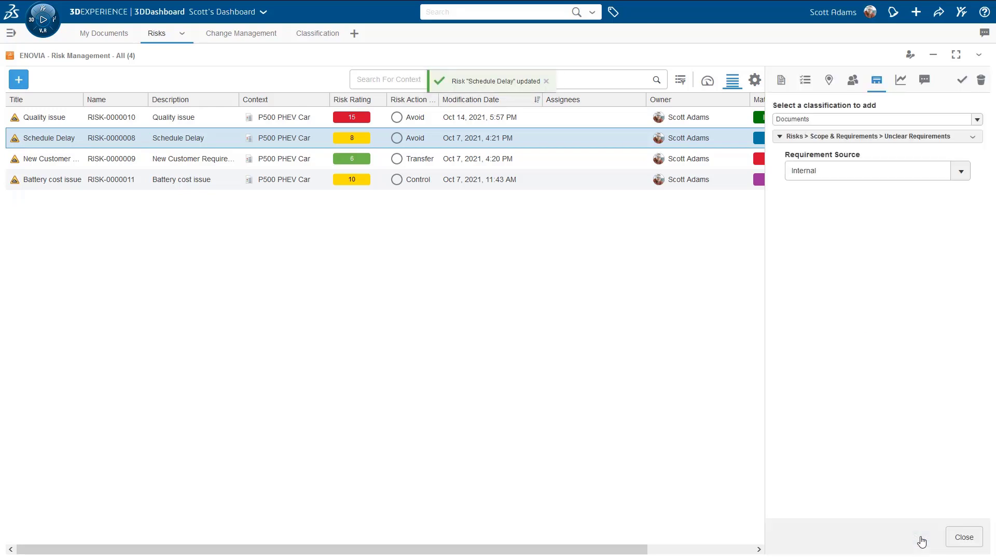
{"action": "left_click", "coordinate": [960, 537]}
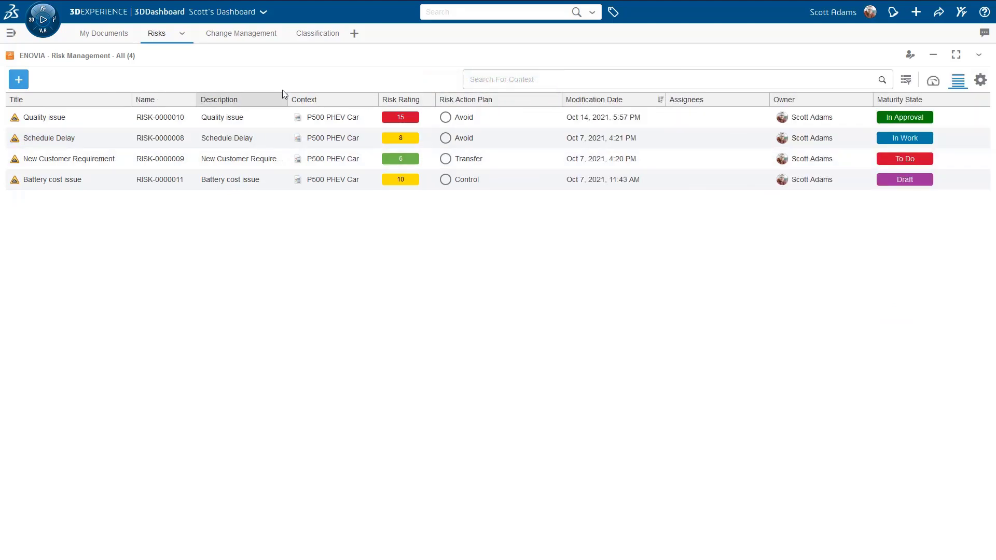
Step: View the contents of the Unclear Requirements class in the Risks library on the Classification dashboard page
{"action": "left_click", "coordinate": [317, 33]}
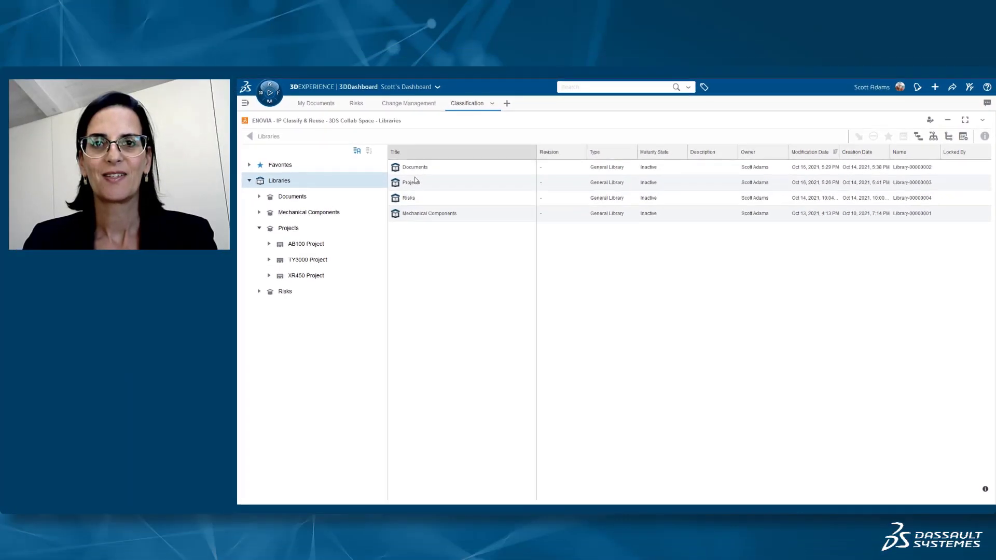
{"action": "left_click", "coordinate": [259, 291]}
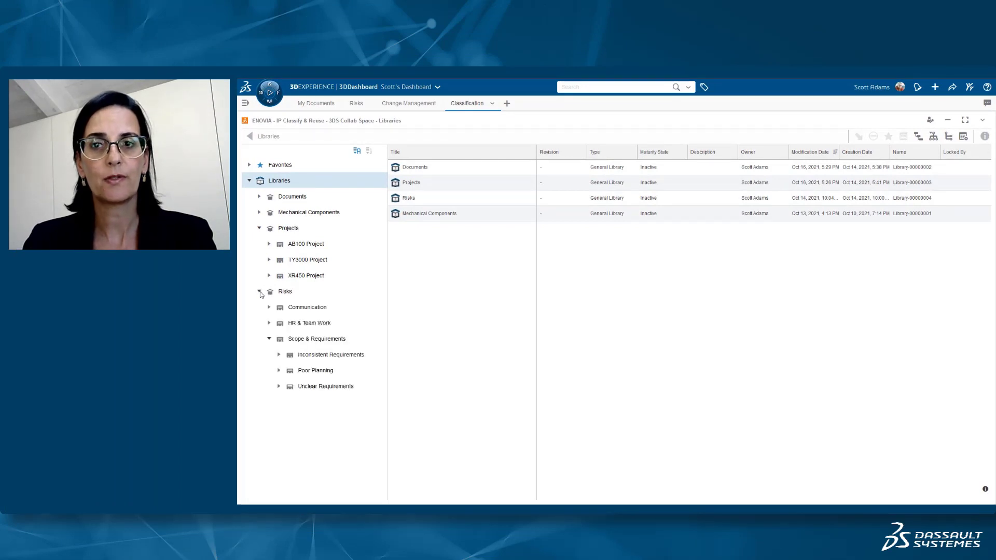
{"action": "left_click", "coordinate": [341, 387]}
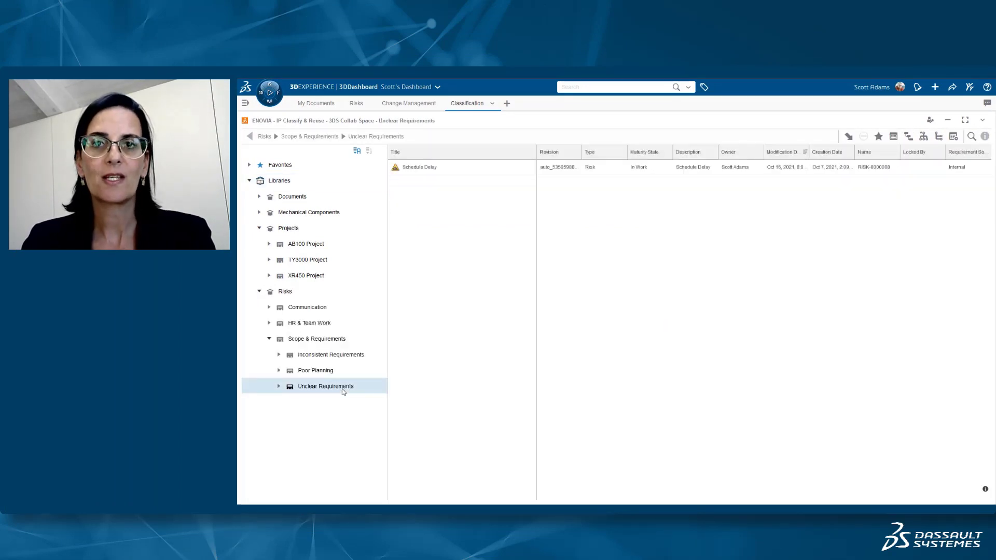